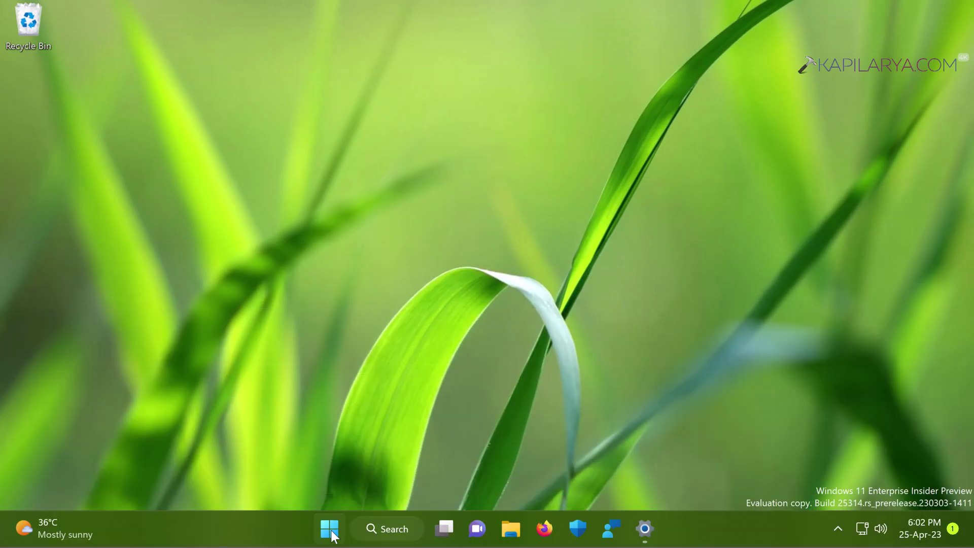
- Open Settings > Accounts > Other Users and start the Set up a kiosk wizard
{"action": "left_click", "coordinate": [331, 531]}
{"action": "right_click", "coordinate": [331, 530]}
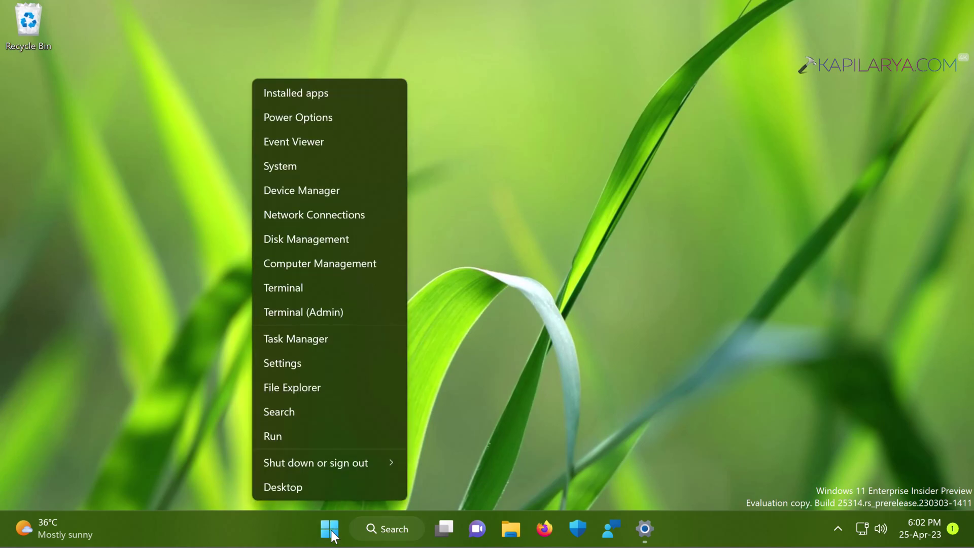
{"action": "left_click", "coordinate": [329, 361]}
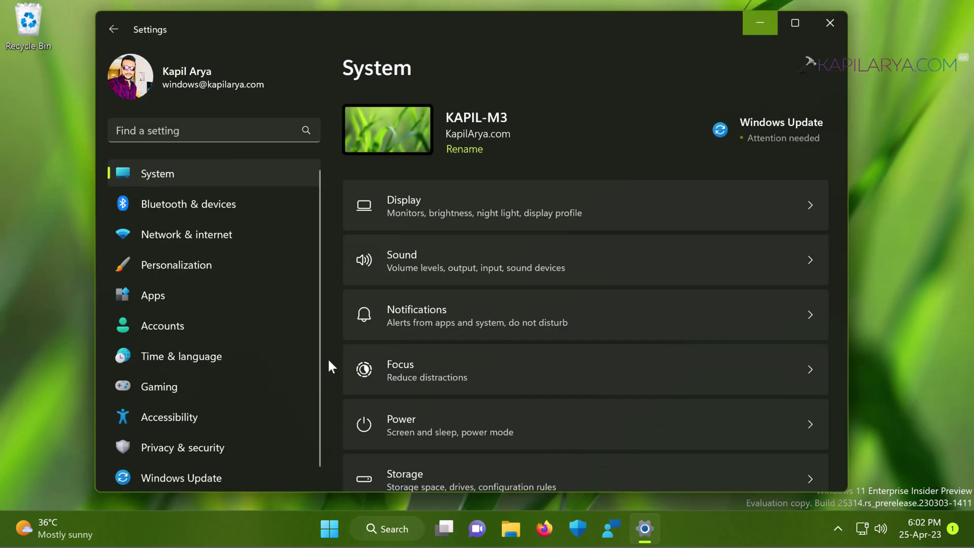
{"action": "left_click", "coordinate": [205, 327]}
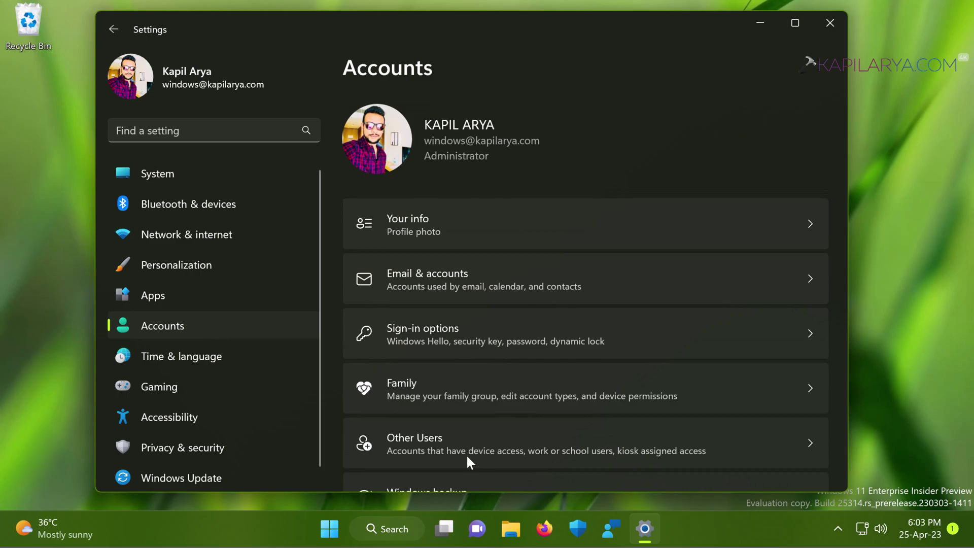
{"action": "left_click", "coordinate": [471, 451]}
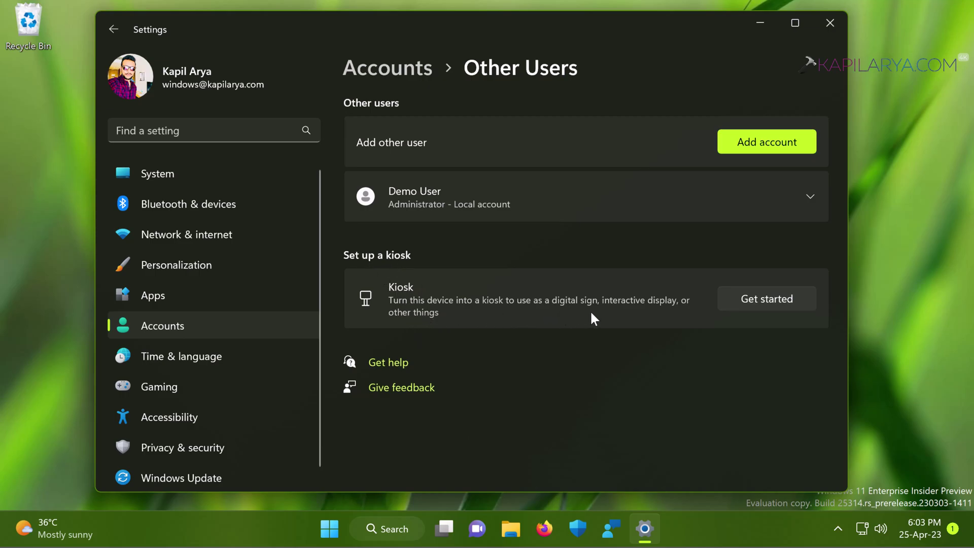
{"action": "left_click", "coordinate": [742, 304]}
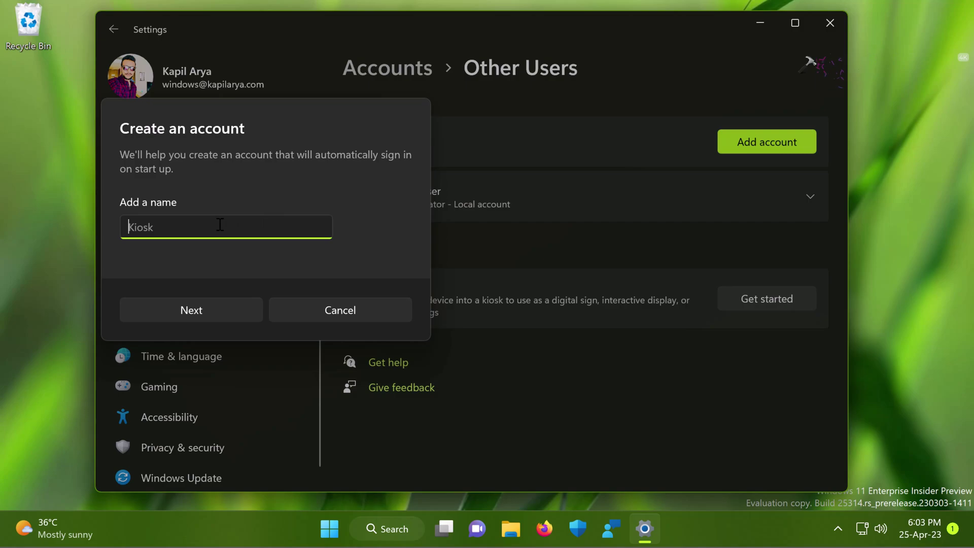
- Enter 'Kiosk' as the new kiosk account's name
{"action": "type", "text": "K"}
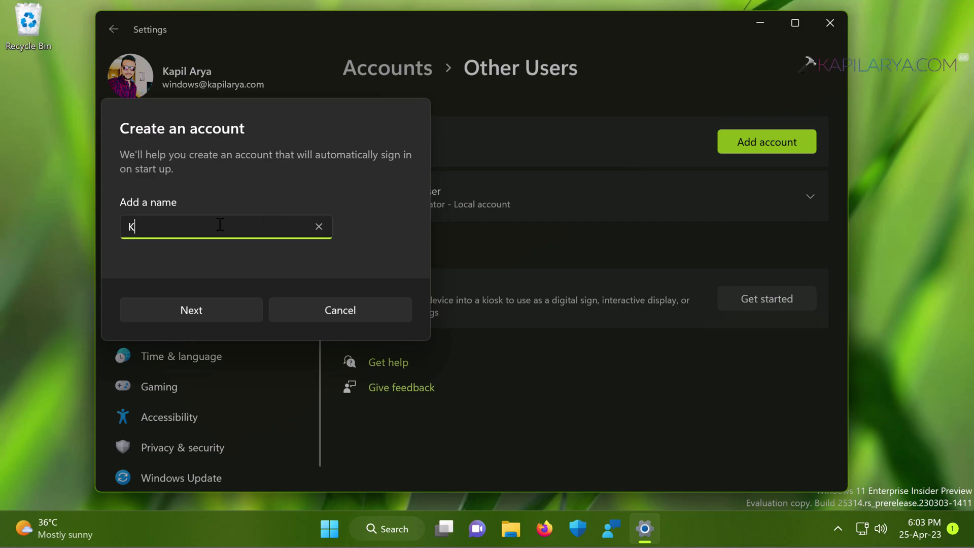
{"action": "type", "text": "iosk"}
- Confirm the name and pick Microsoft Edge from the kiosk app list
{"action": "left_click", "coordinate": [159, 301]}
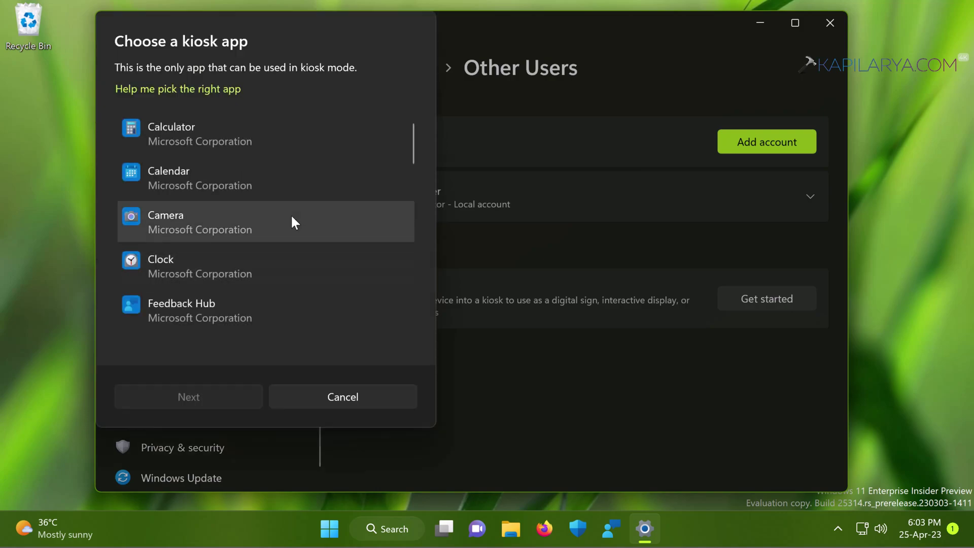
{"action": "scroll", "coordinate": [292, 222], "scroll_direction": "down", "scroll_amount": 3}
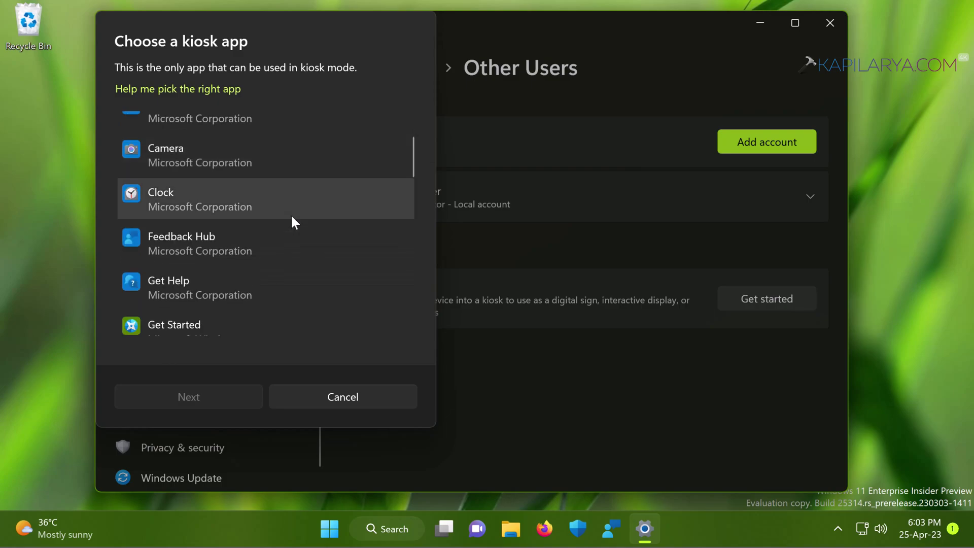
{"action": "scroll", "coordinate": [293, 222], "scroll_direction": "down", "scroll_amount": 2}
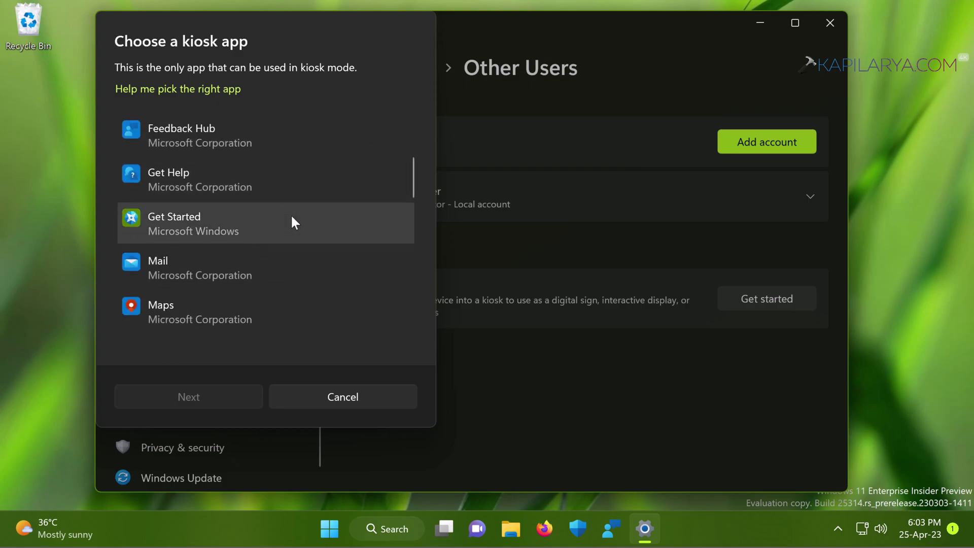
{"action": "scroll", "coordinate": [292, 218], "scroll_direction": "down", "scroll_amount": 2}
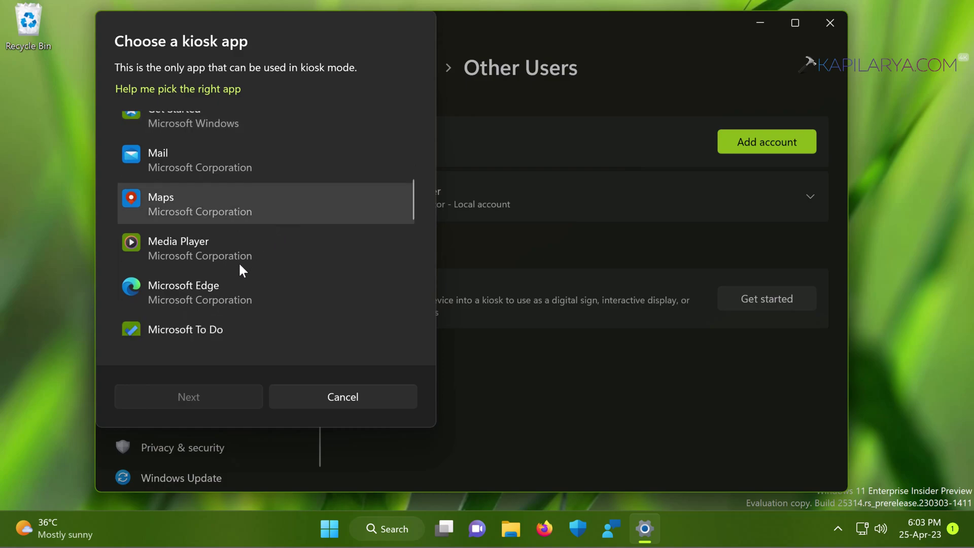
{"action": "scroll", "coordinate": [236, 267], "scroll_direction": "down", "scroll_amount": 1}
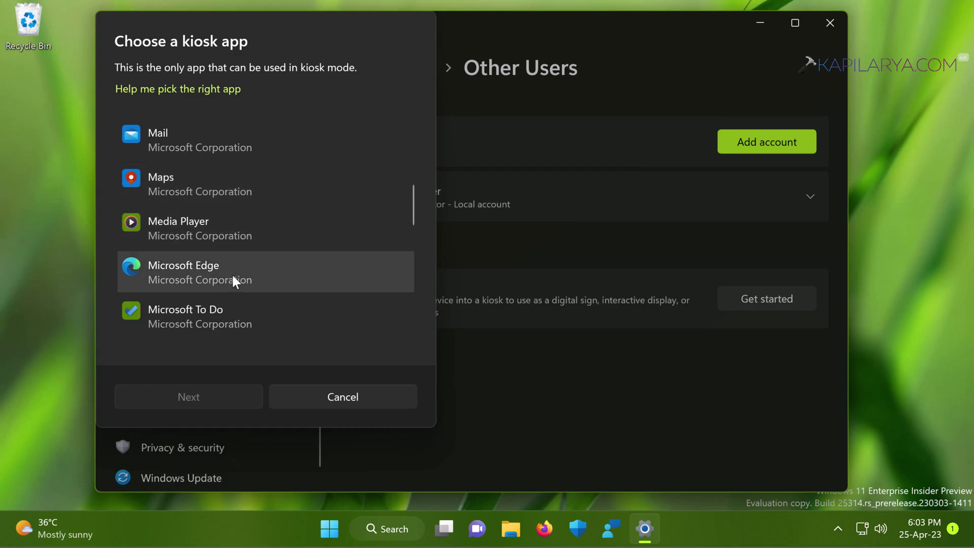
{"action": "left_click", "coordinate": [232, 277]}
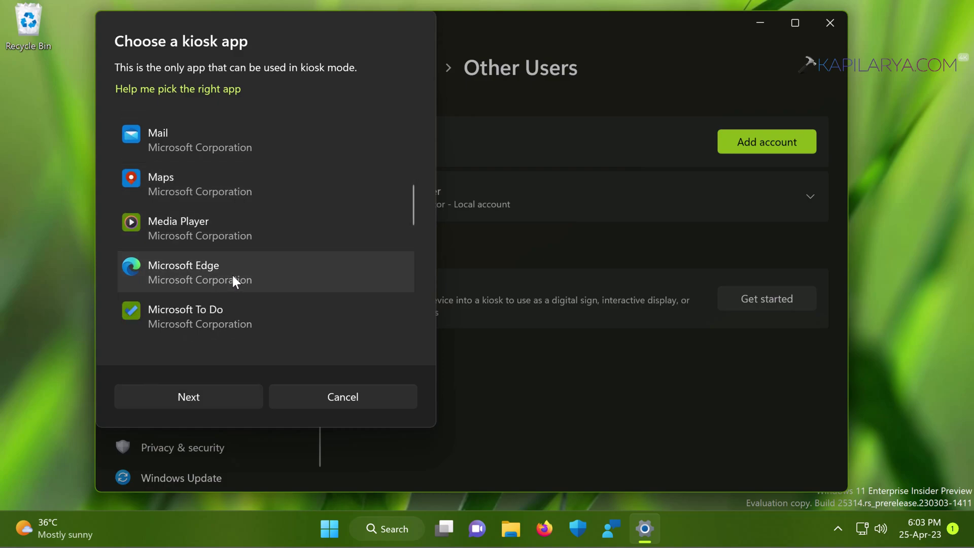
- Set the Edge kiosk to run as a public browser
{"action": "left_click", "coordinate": [157, 399]}
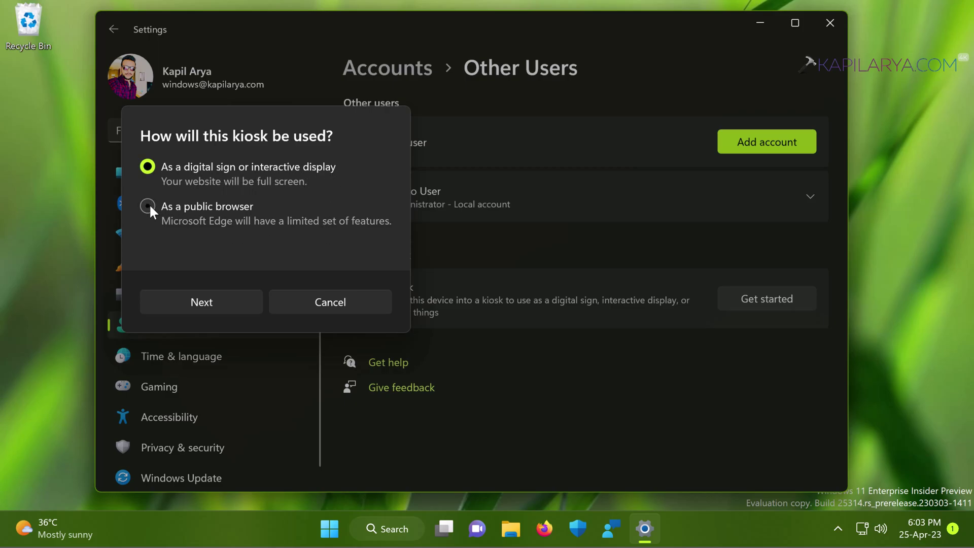
{"action": "key", "text": "Down"}
{"action": "left_click", "coordinate": [182, 303]}
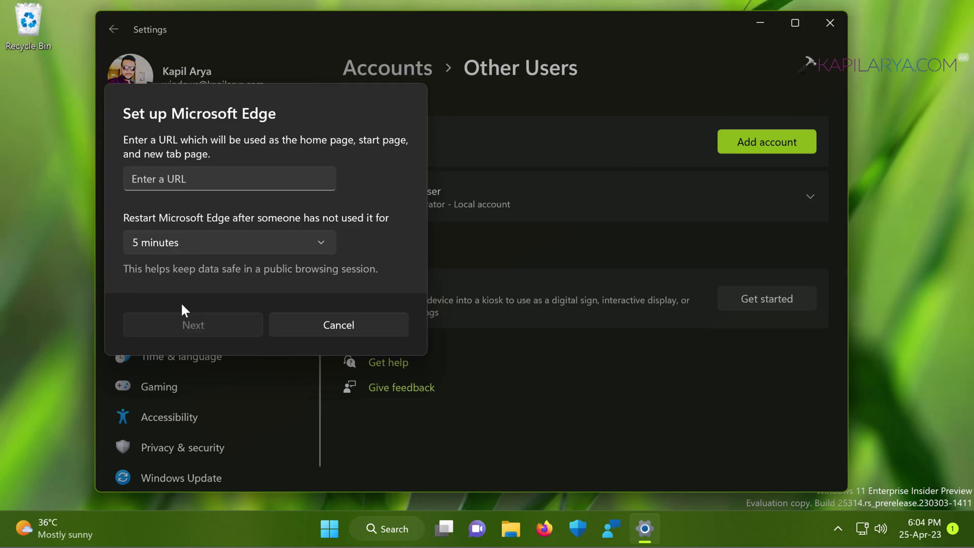
{"action": "left_click", "coordinate": [145, 177]}
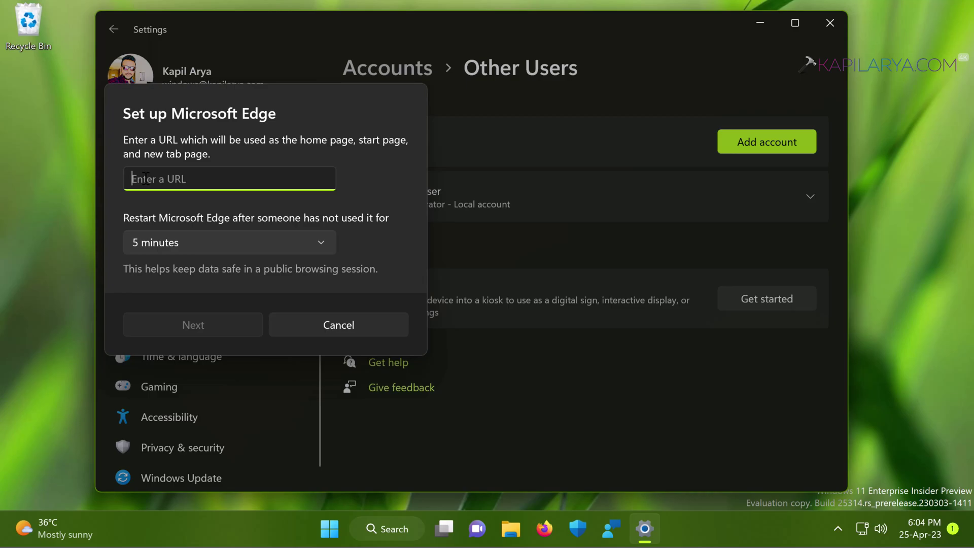
{"action": "type", "text": "www.k"}
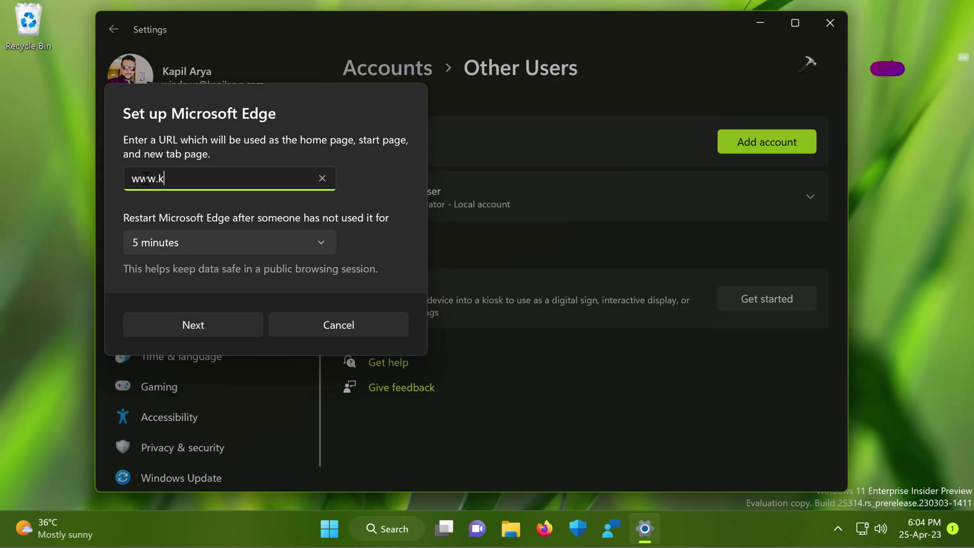
{"action": "type", "text": "apilarya."}
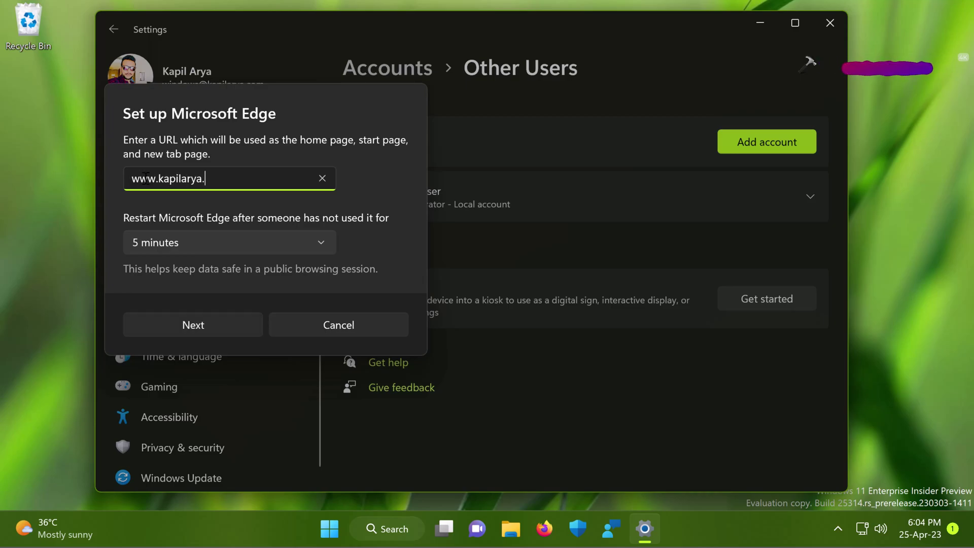
{"action": "type", "text": "com"}
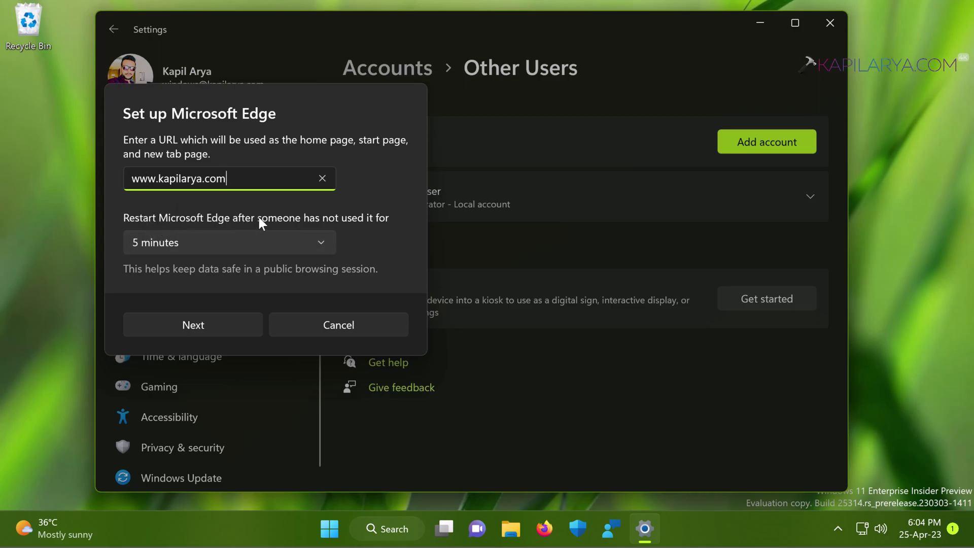
{"action": "left_click", "coordinate": [319, 244]}
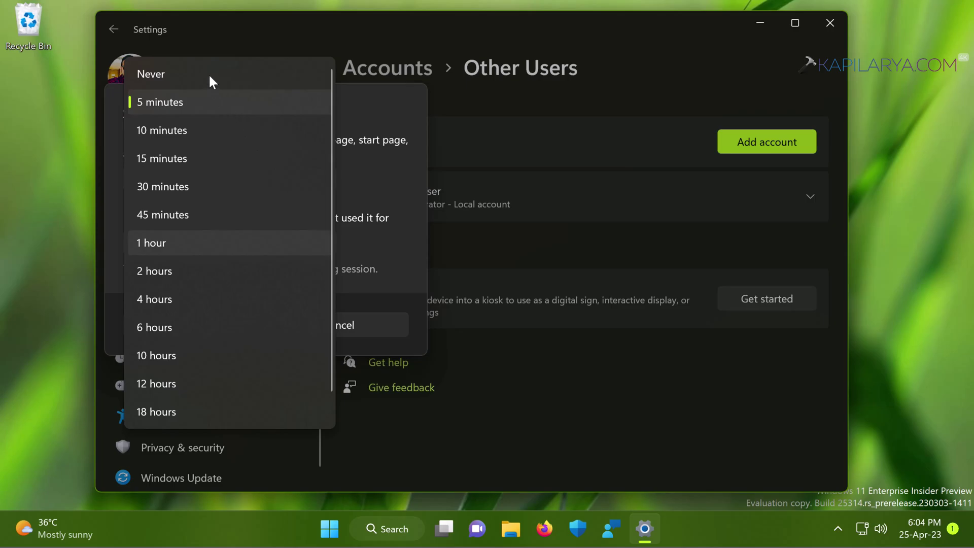
{"action": "left_click", "coordinate": [394, 247]}
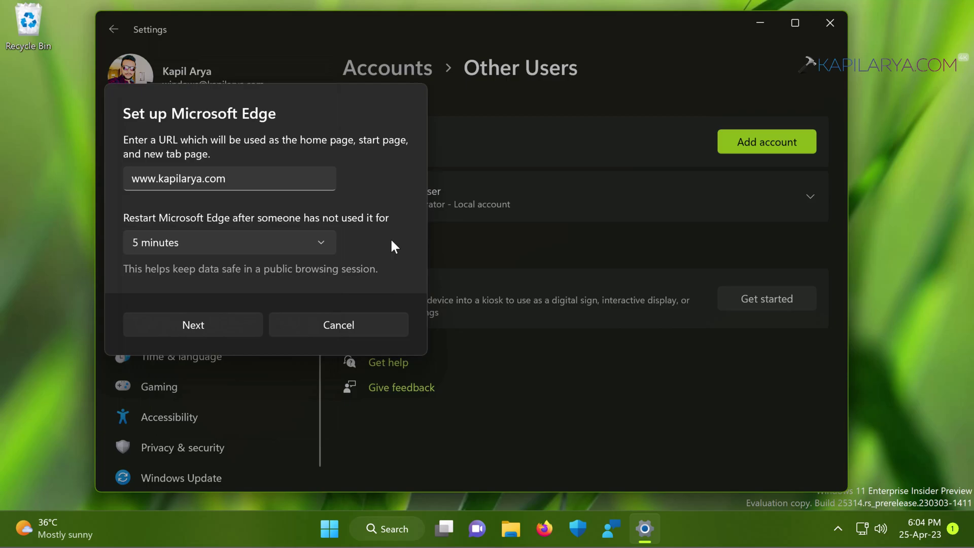
- Complete the kiosk wizard and close the You're done! message
{"action": "left_click", "coordinate": [163, 329]}
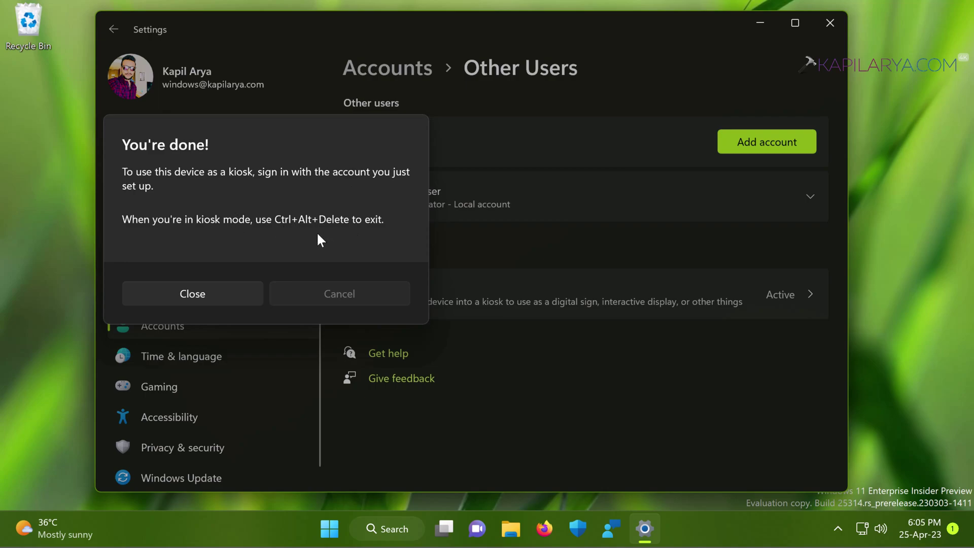
{"action": "left_click", "coordinate": [206, 294]}
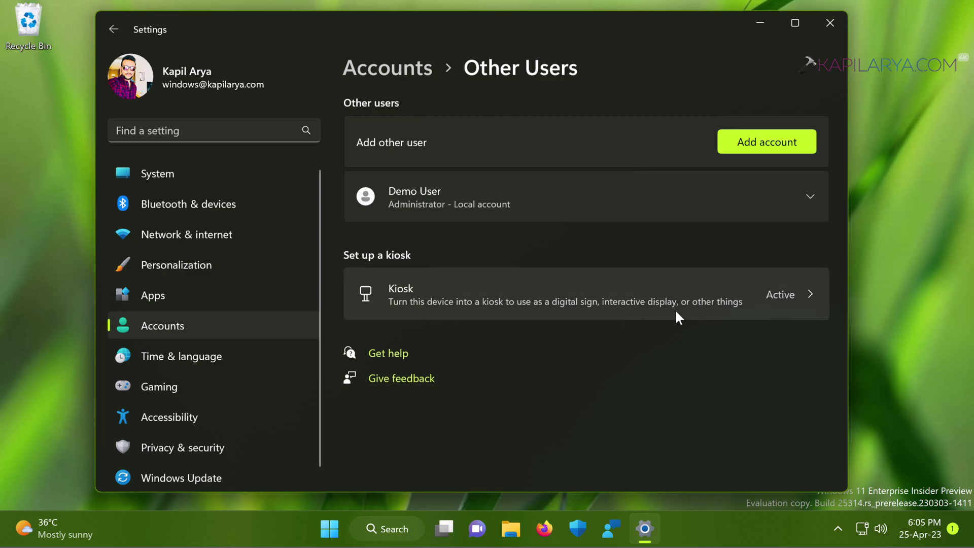
- Open the Kiosk entry and expand Kiosk info to check its Edge public-browser settings
{"action": "left_click", "coordinate": [774, 299]}
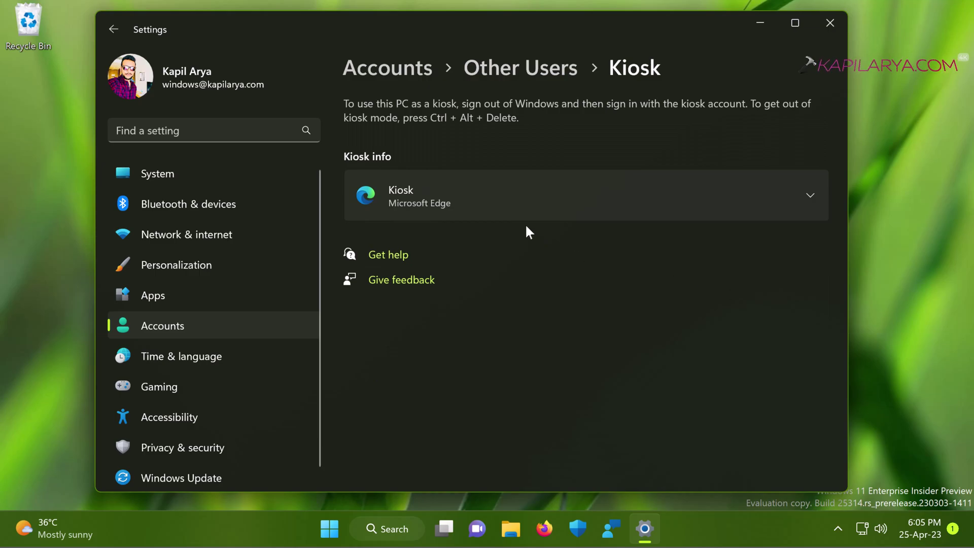
{"action": "left_click", "coordinate": [814, 205]}
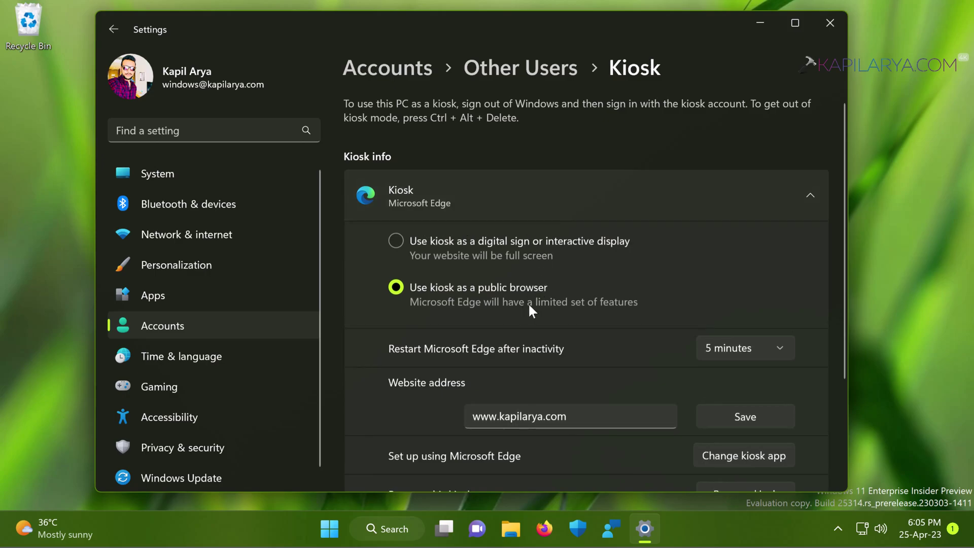
{"action": "scroll", "coordinate": [598, 403], "scroll_direction": "down", "scroll_amount": 3}
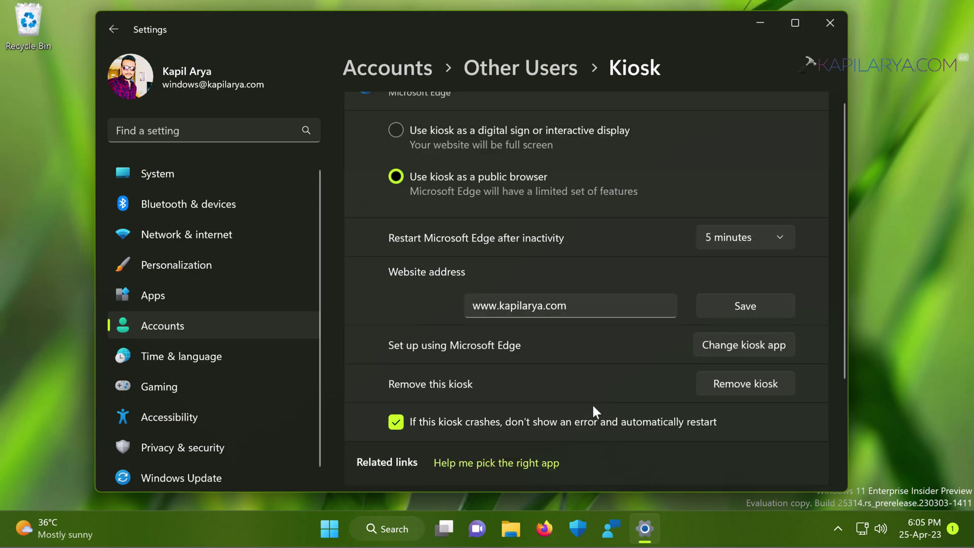
{"action": "scroll", "coordinate": [528, 355], "scroll_direction": "down", "scroll_amount": 1}
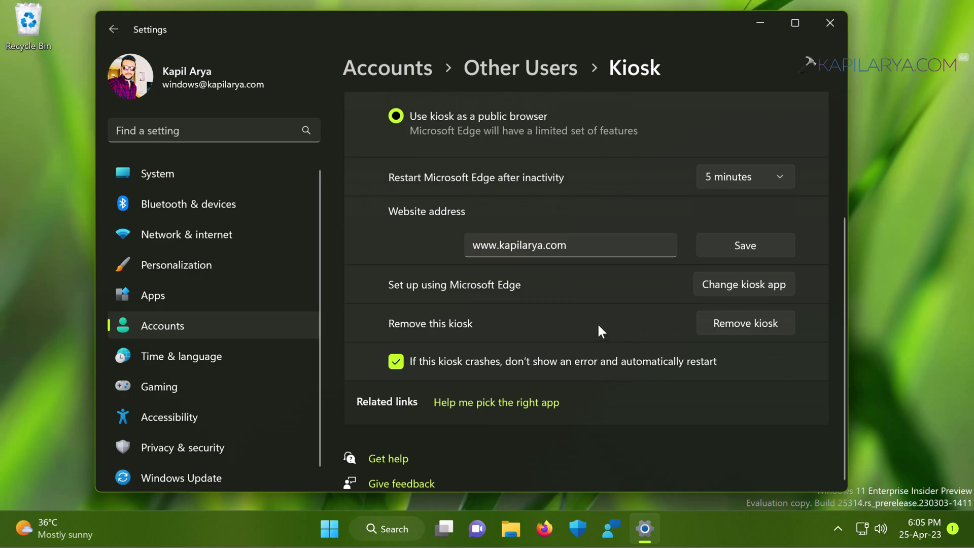
{"action": "scroll", "coordinate": [597, 323], "scroll_direction": "up", "scroll_amount": 3}
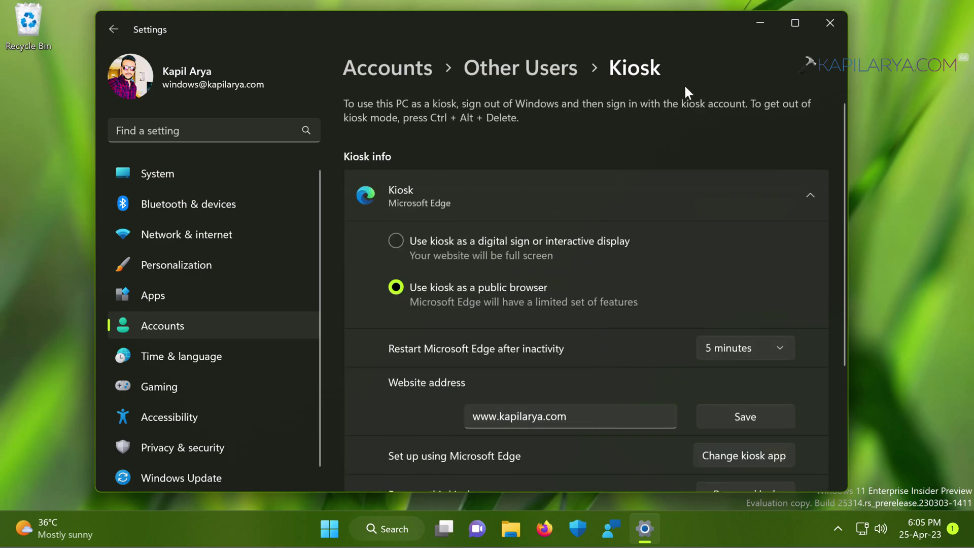
- Close Settings and sign out of Windows via the Start button's context menu
{"action": "left_click", "coordinate": [831, 21]}
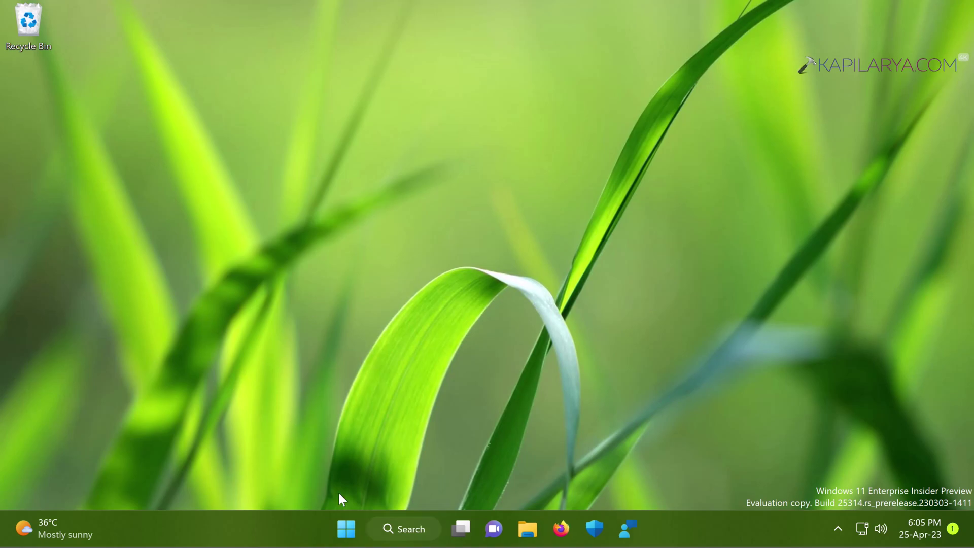
{"action": "right_click", "coordinate": [343, 528]}
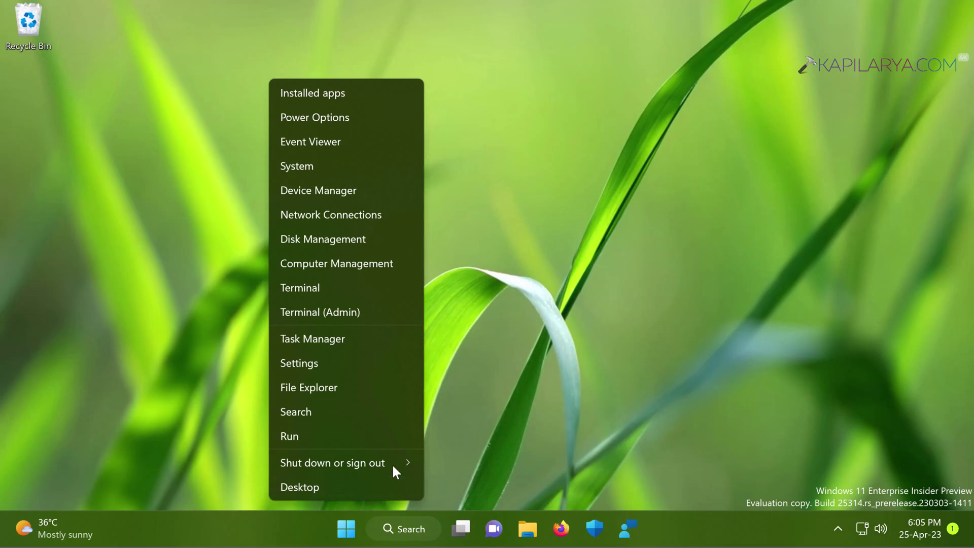
{"action": "mouse_move", "coordinate": [392, 464]}
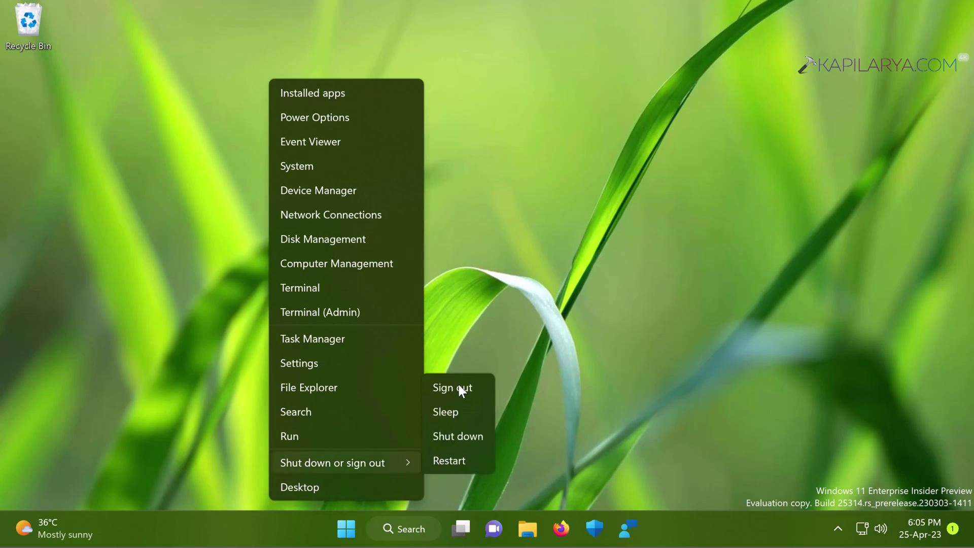
{"action": "left_click", "coordinate": [471, 391]}
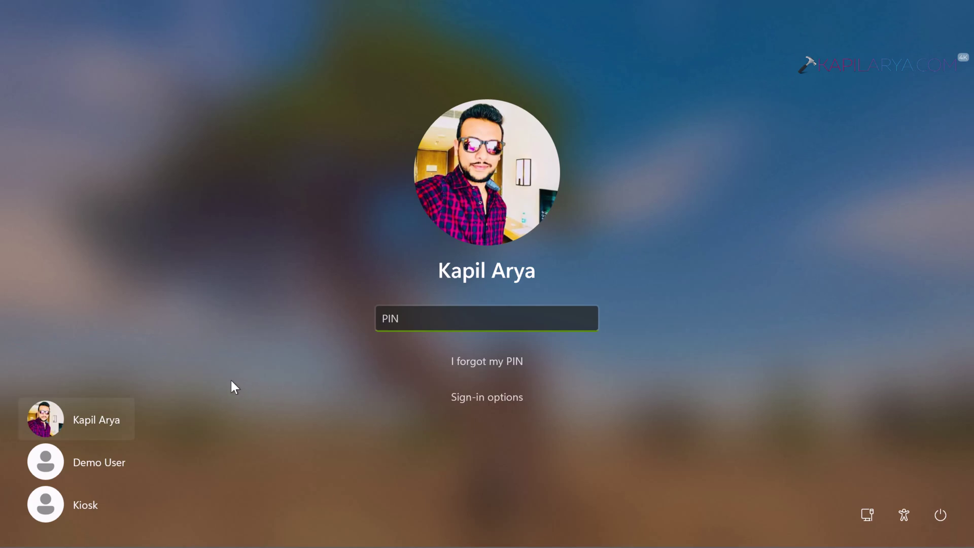
{"action": "left_click", "coordinate": [80, 509]}
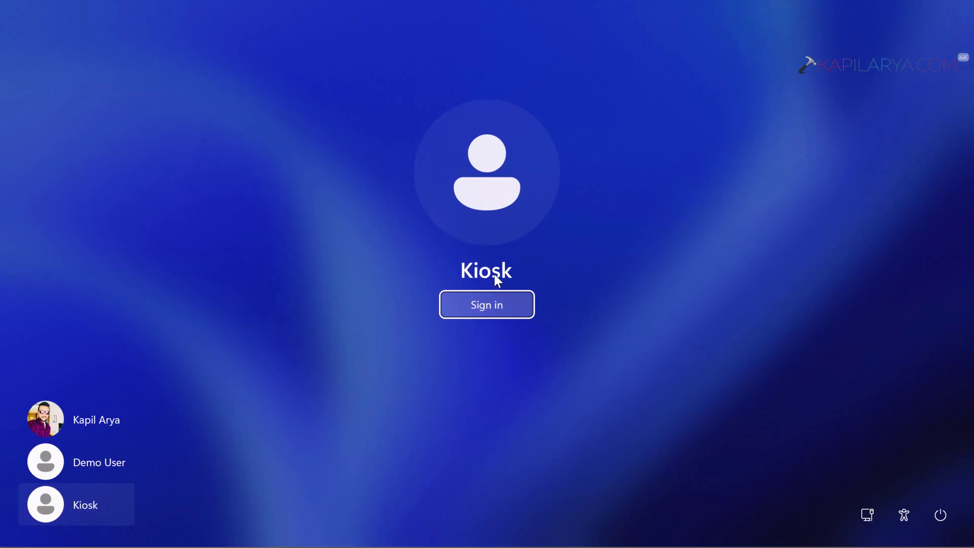
{"action": "left_click", "coordinate": [455, 302]}
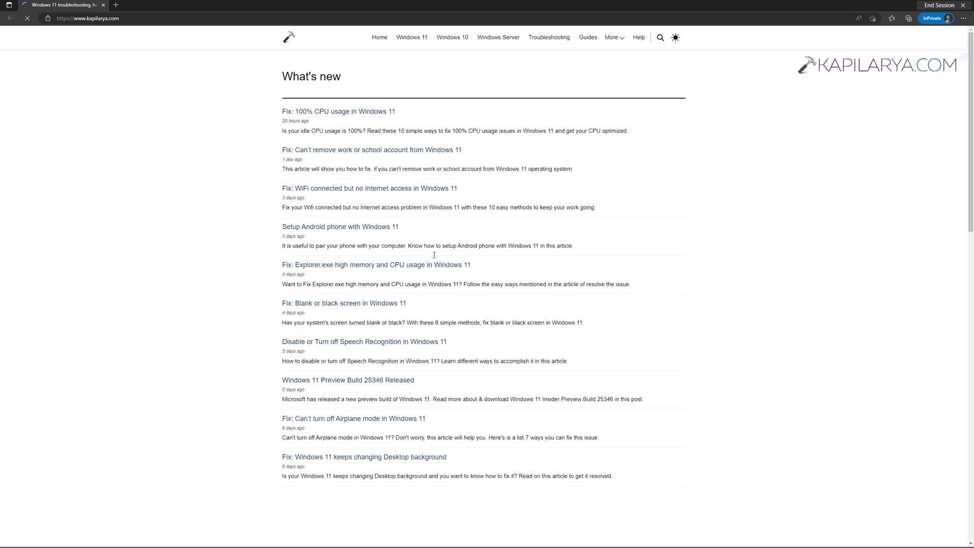
- Browse the kapilarya.com articles, end the kiosk session, and open the VM menu for Ctrl+Alt+Del
{"action": "scroll", "coordinate": [434, 255], "scroll_direction": "down", "scroll_amount": 5}
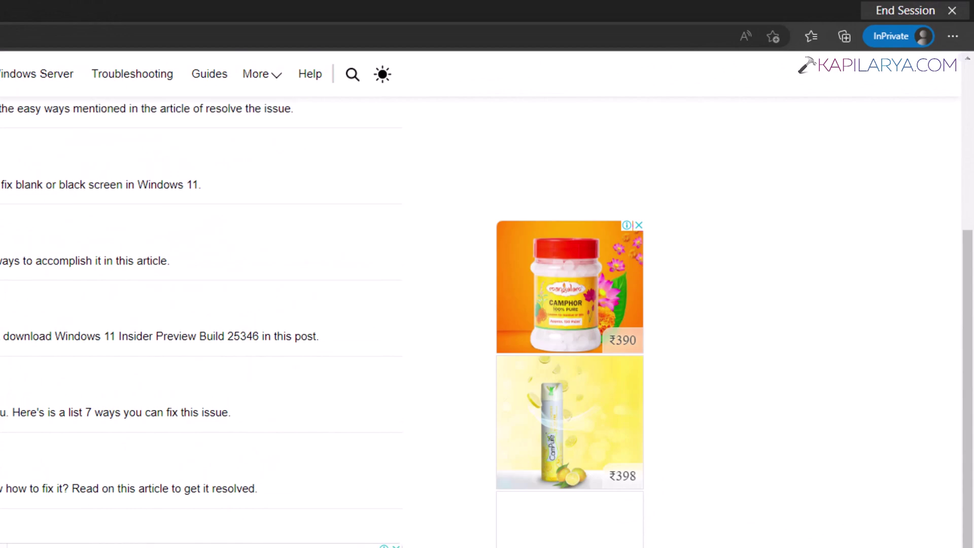
{"action": "scroll", "coordinate": [168, 84], "scroll_direction": "up", "scroll_amount": 10}
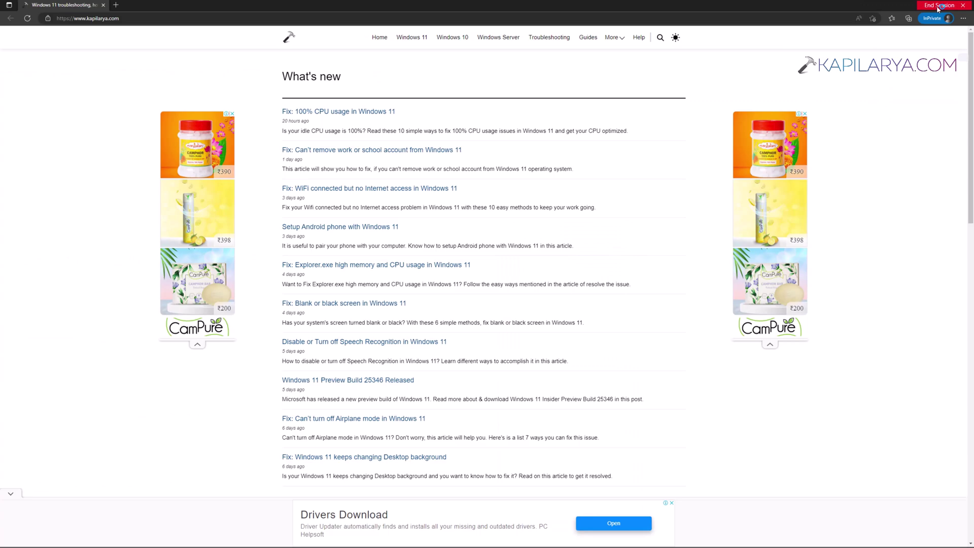
{"action": "left_click", "coordinate": [938, 7]}
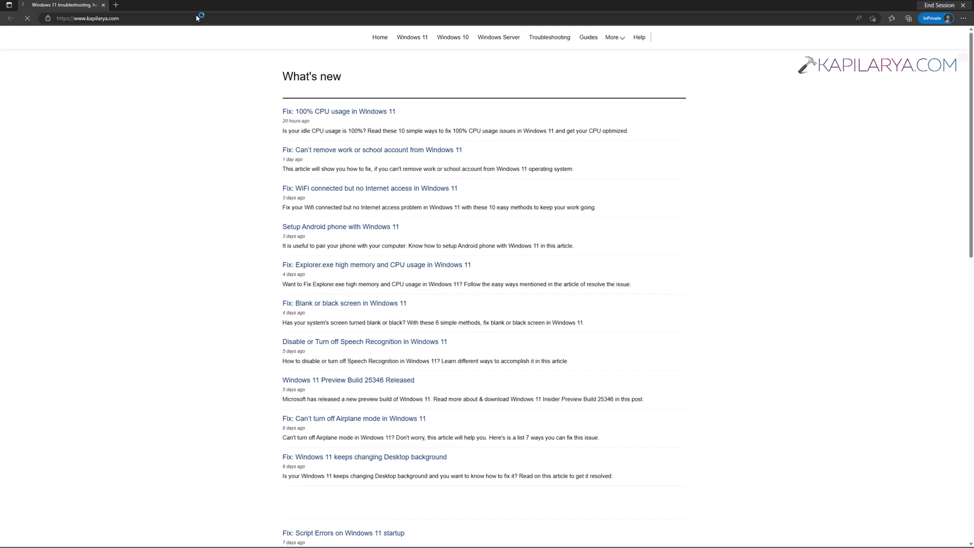
{"action": "left_click", "coordinate": [215, 3]}
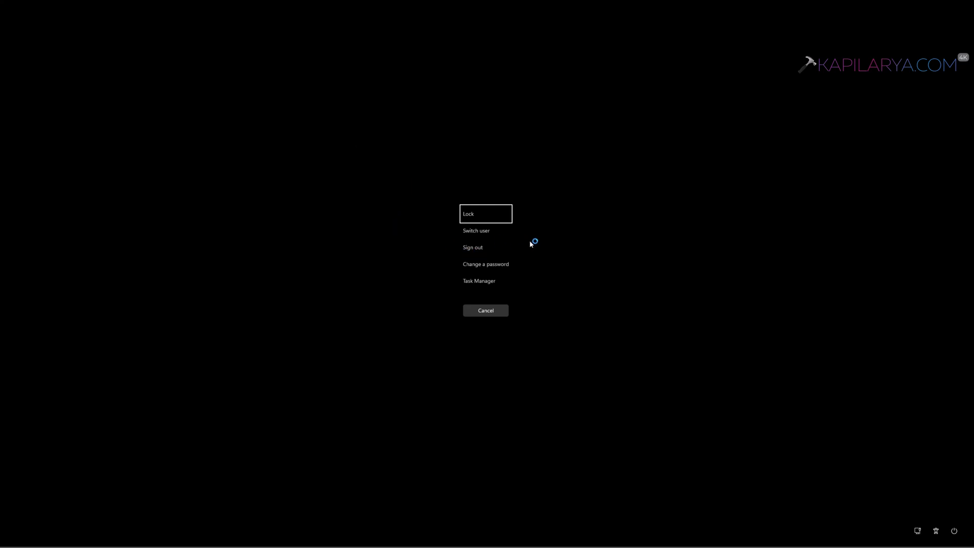
- Choose Sign out on the Ctrl+Alt+Delete security screen to end the Kiosk session
{"action": "key", "text": "Down"}
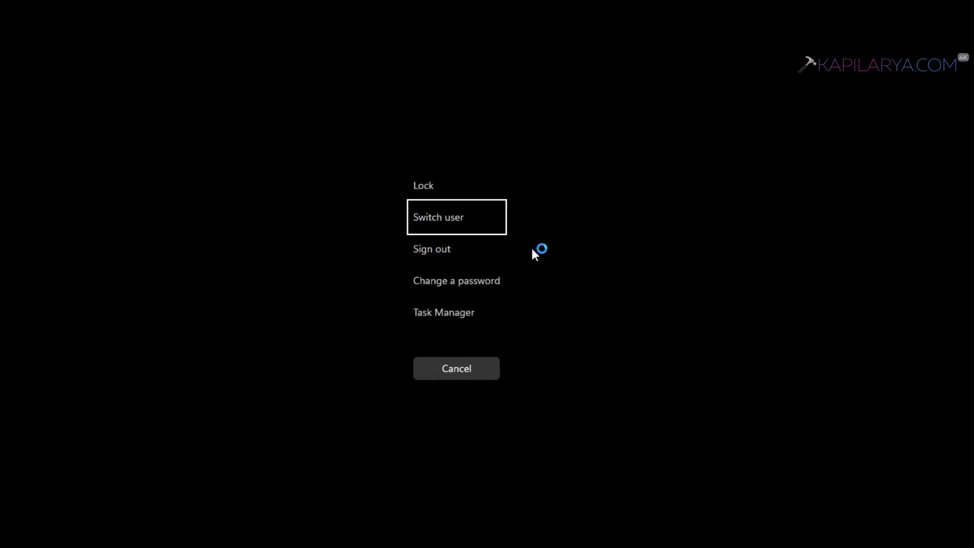
{"action": "key", "text": "Down"}
{"action": "key", "text": "Return"}
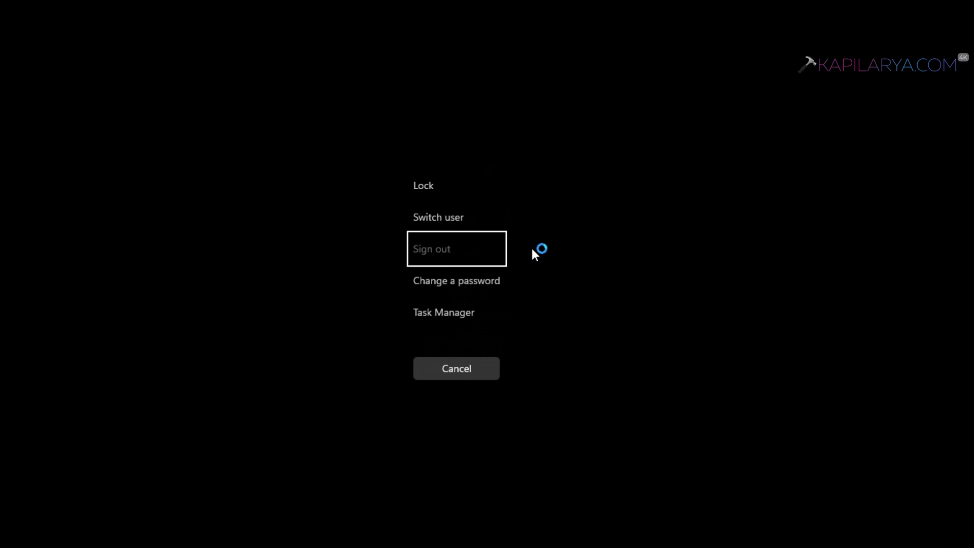